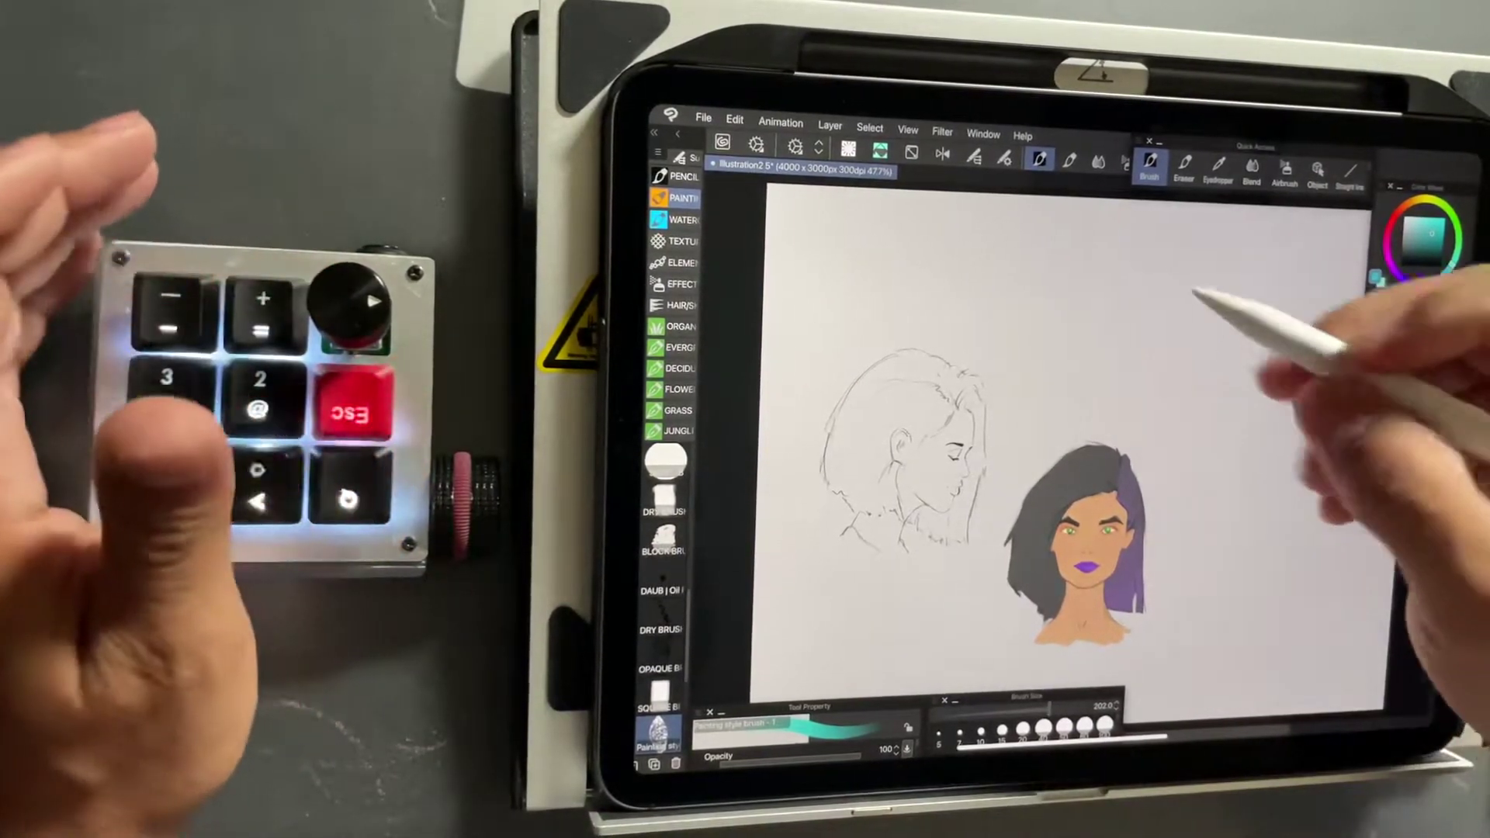
Step: Paint a soft teal blob above-right of the portrait with a larger, lower-opacity brush
mouse_move(1094, 338)
left_mouse_down()
mouse_move(1164, 314)
mouse_move(1117, 350)
mouse_move(1118, 303)
mouse_move(1129, 338)
mouse_move(1127, 312)
left_mouse_up()
key("e")
key("b")
key("bracketright")
key("bracketright")
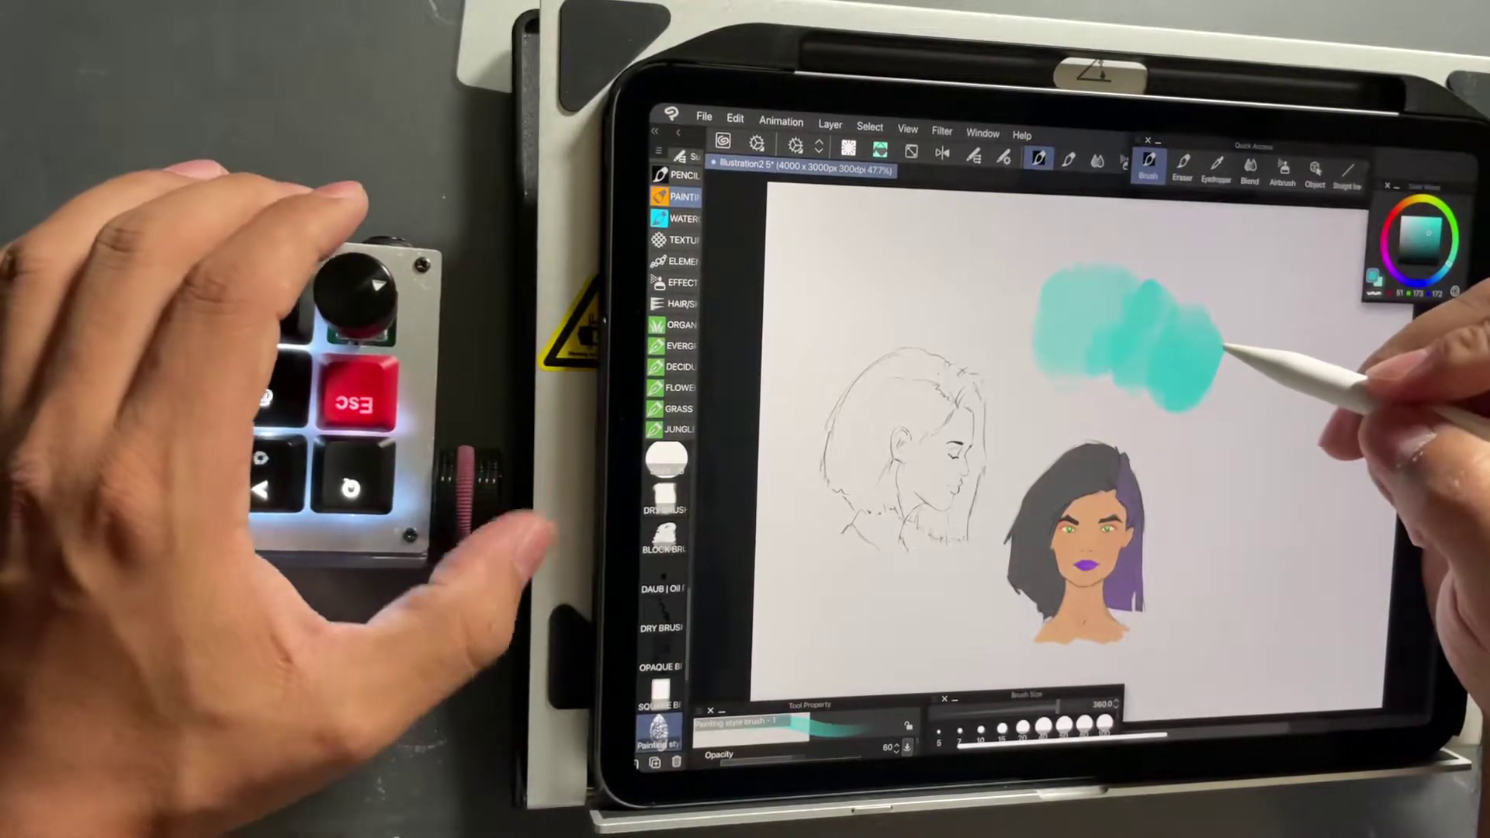
mouse_move(867, 757)
left_mouse_down()
mouse_move(815, 760)
mouse_move(878, 759)
left_mouse_up()
mouse_move(1176, 315)
left_mouse_down()
mouse_move(1239, 419)
mouse_move(1281, 416)
left_mouse_up()
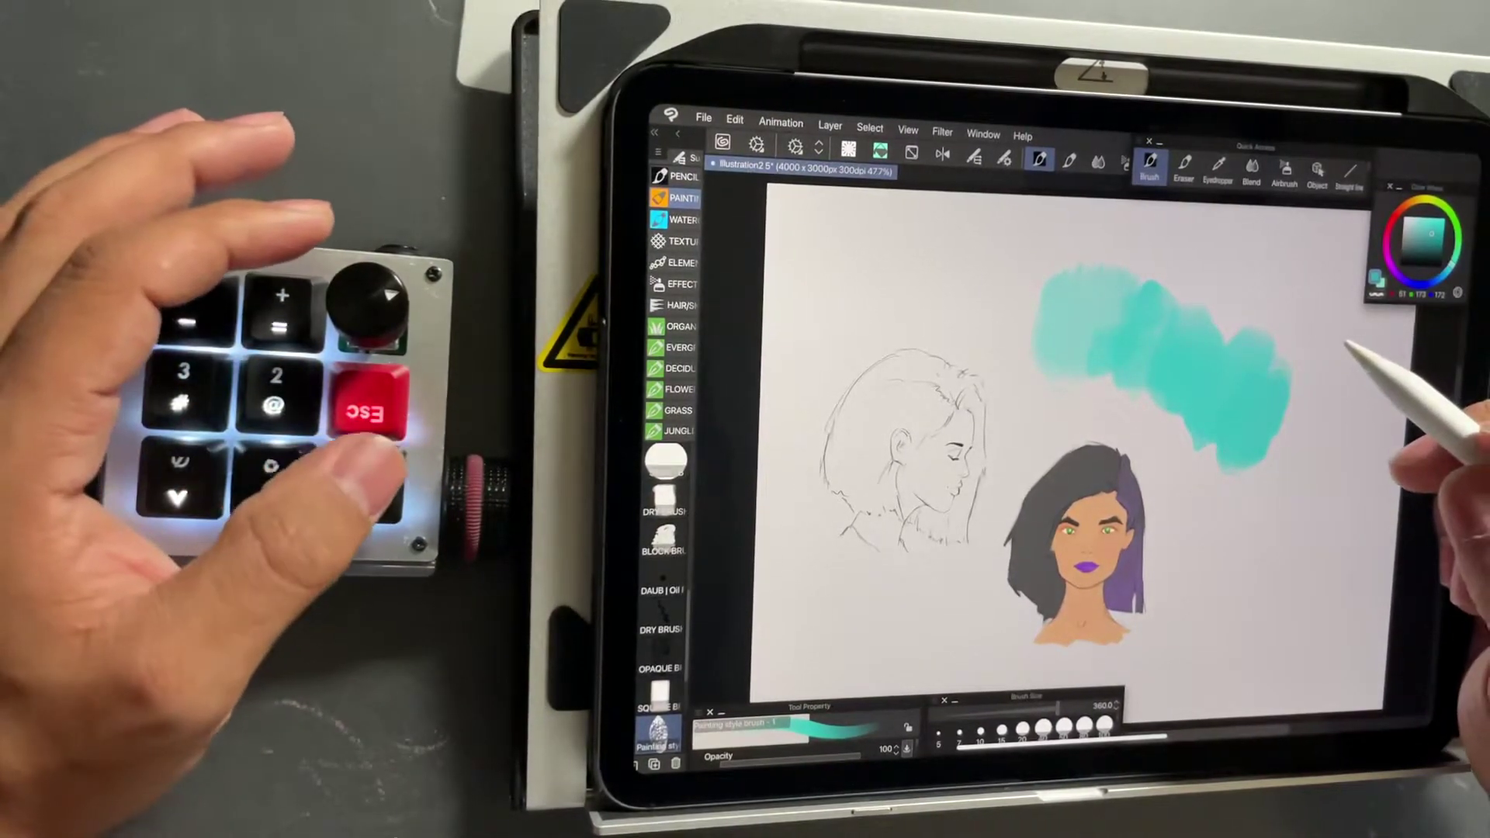
Step: Paint eyedropped hair purple below the teal, then extend the teal right and upward
left_click(1145, 577)
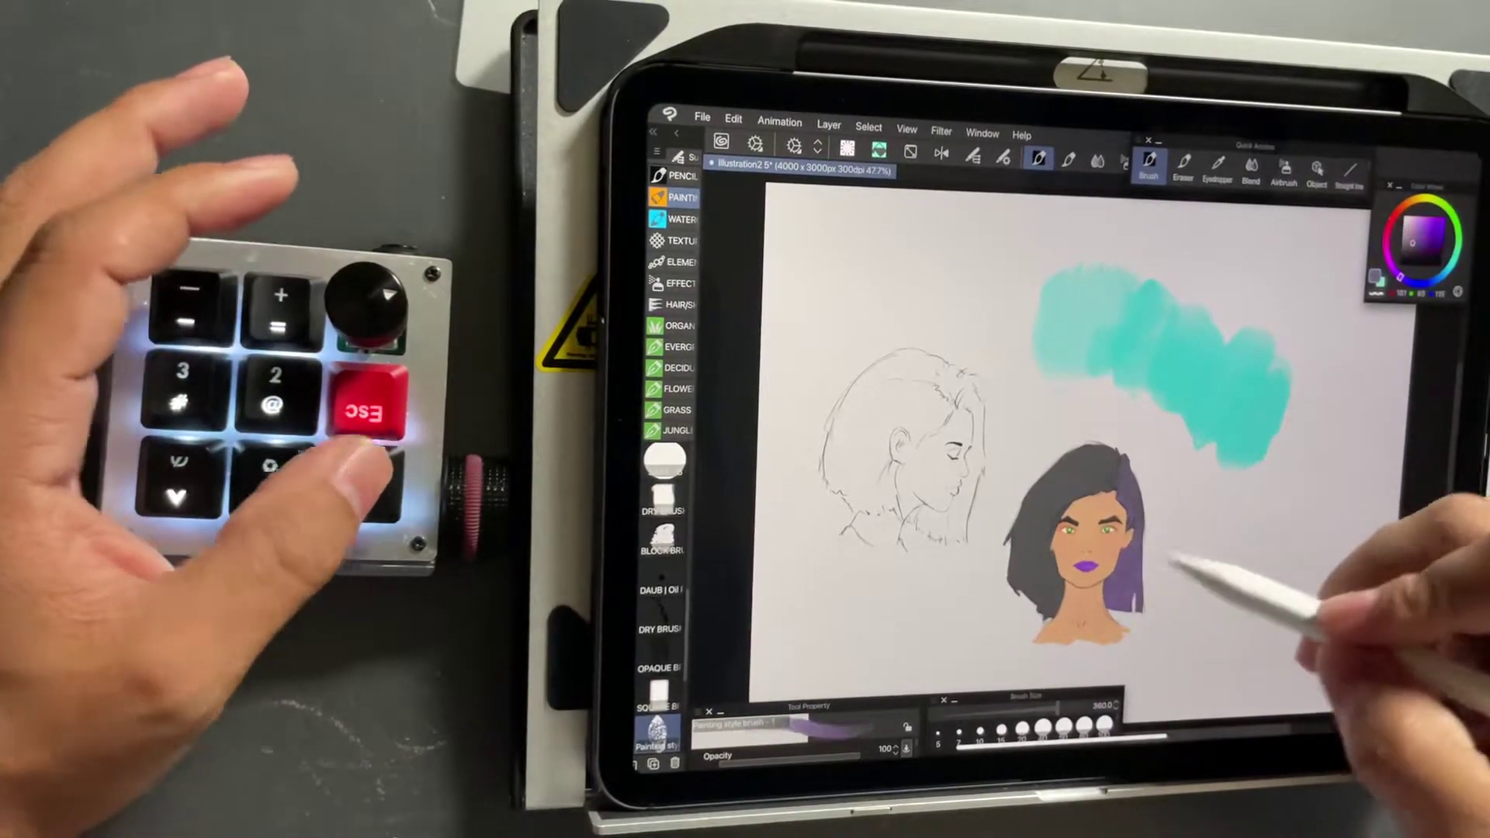
mouse_move(1169, 557)
left_mouse_down()
mouse_move(1215, 500)
mouse_move(1251, 530)
left_mouse_up()
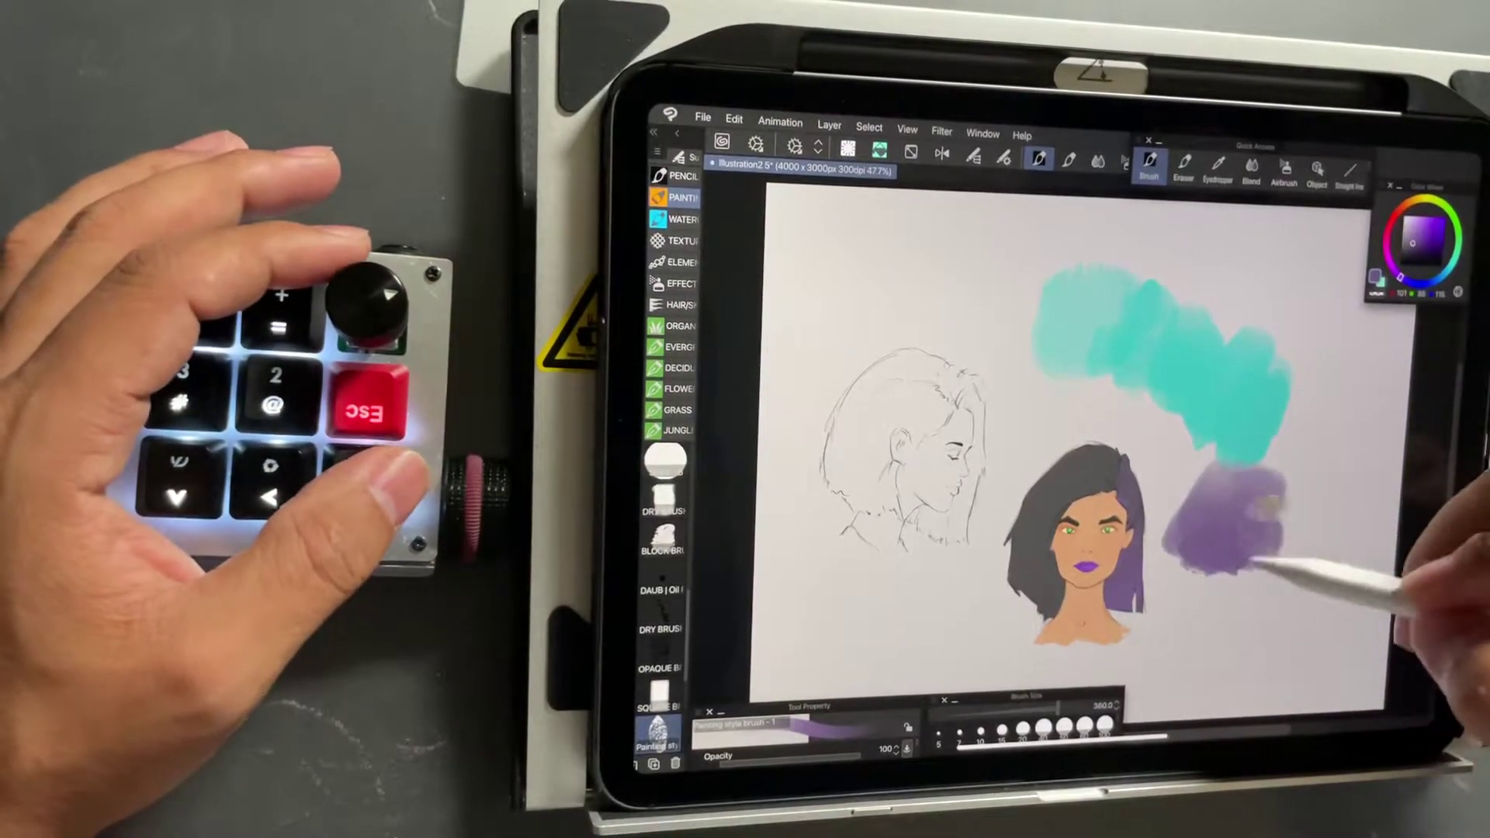
left_click(1254, 429)
mouse_move(1301, 425)
left_mouse_down()
mouse_move(1290, 465)
mouse_move(1199, 466)
mouse_move(1292, 502)
left_mouse_up()
mouse_move(1316, 323)
left_mouse_down()
mouse_move(1338, 384)
mouse_move(1360, 351)
left_mouse_up()
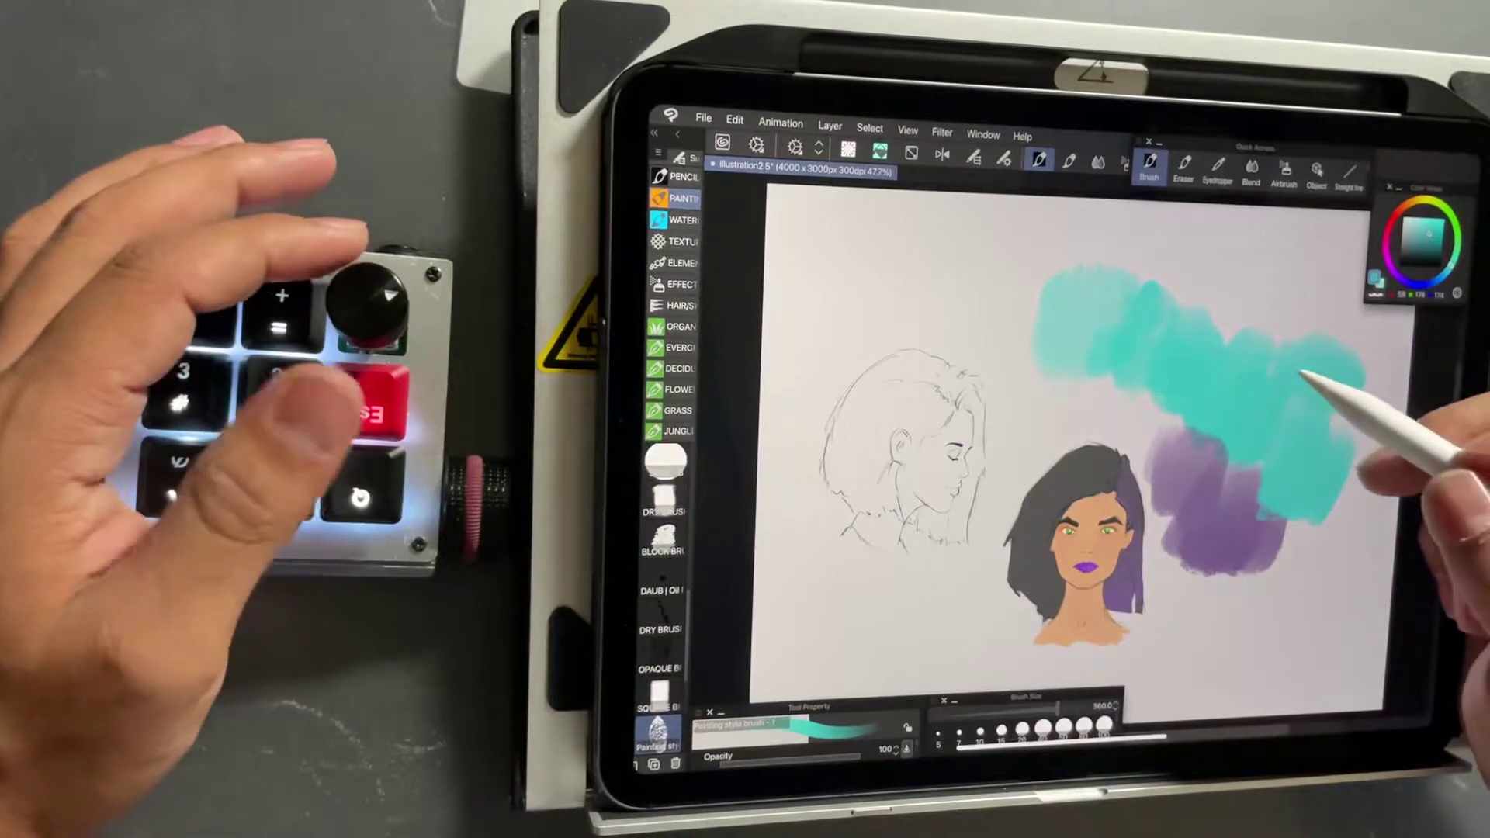
Step: Choose purple from the colour sliders and paint a patch above the teal area
key("2")
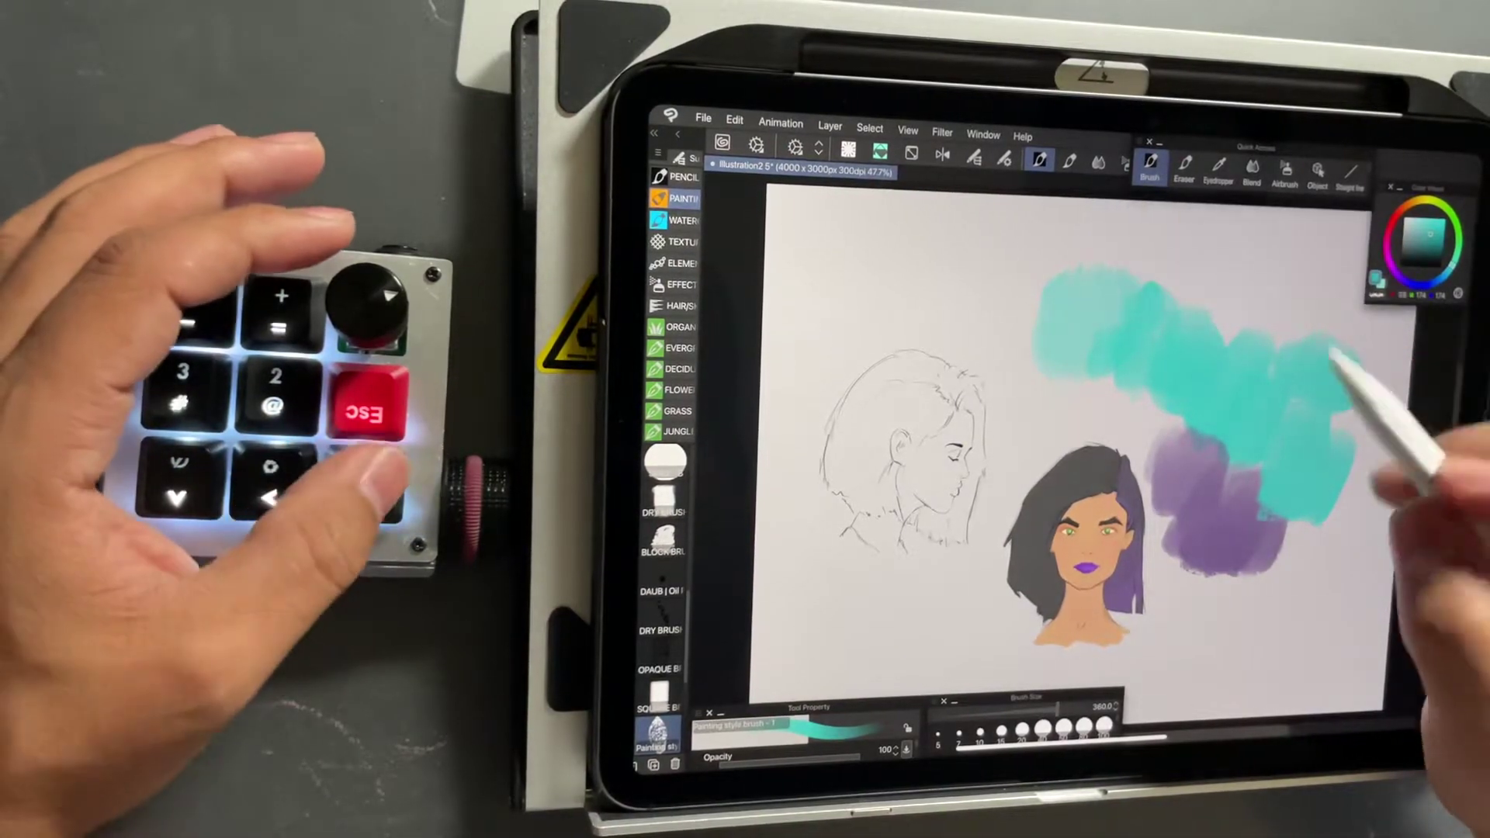
left_click(1280, 512, "alt")
left_click_drag(1210, 274, 1313, 319)
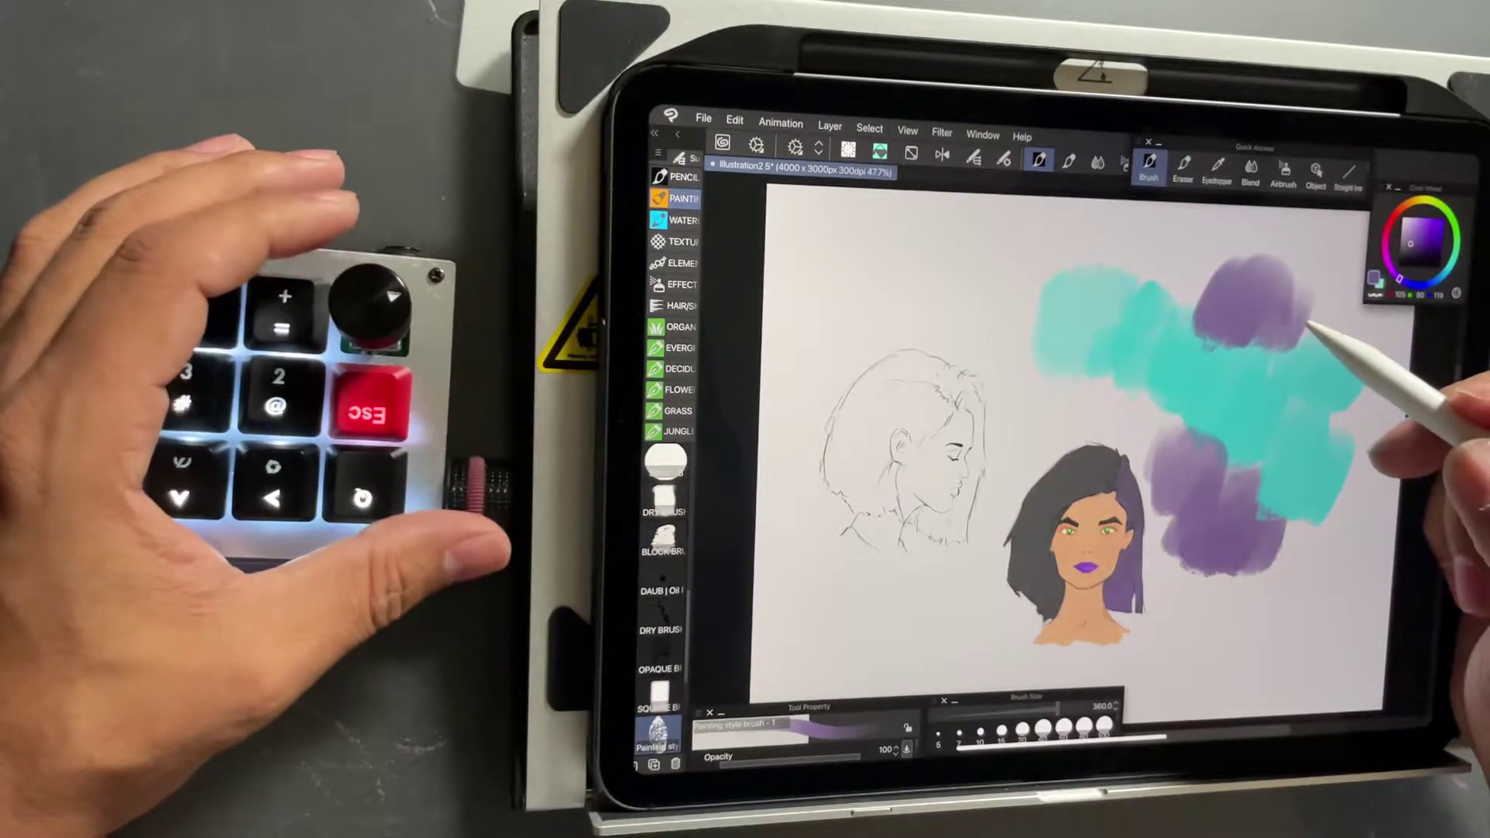
Step: Draw a lasso selection around part of the purple patch
key("m")
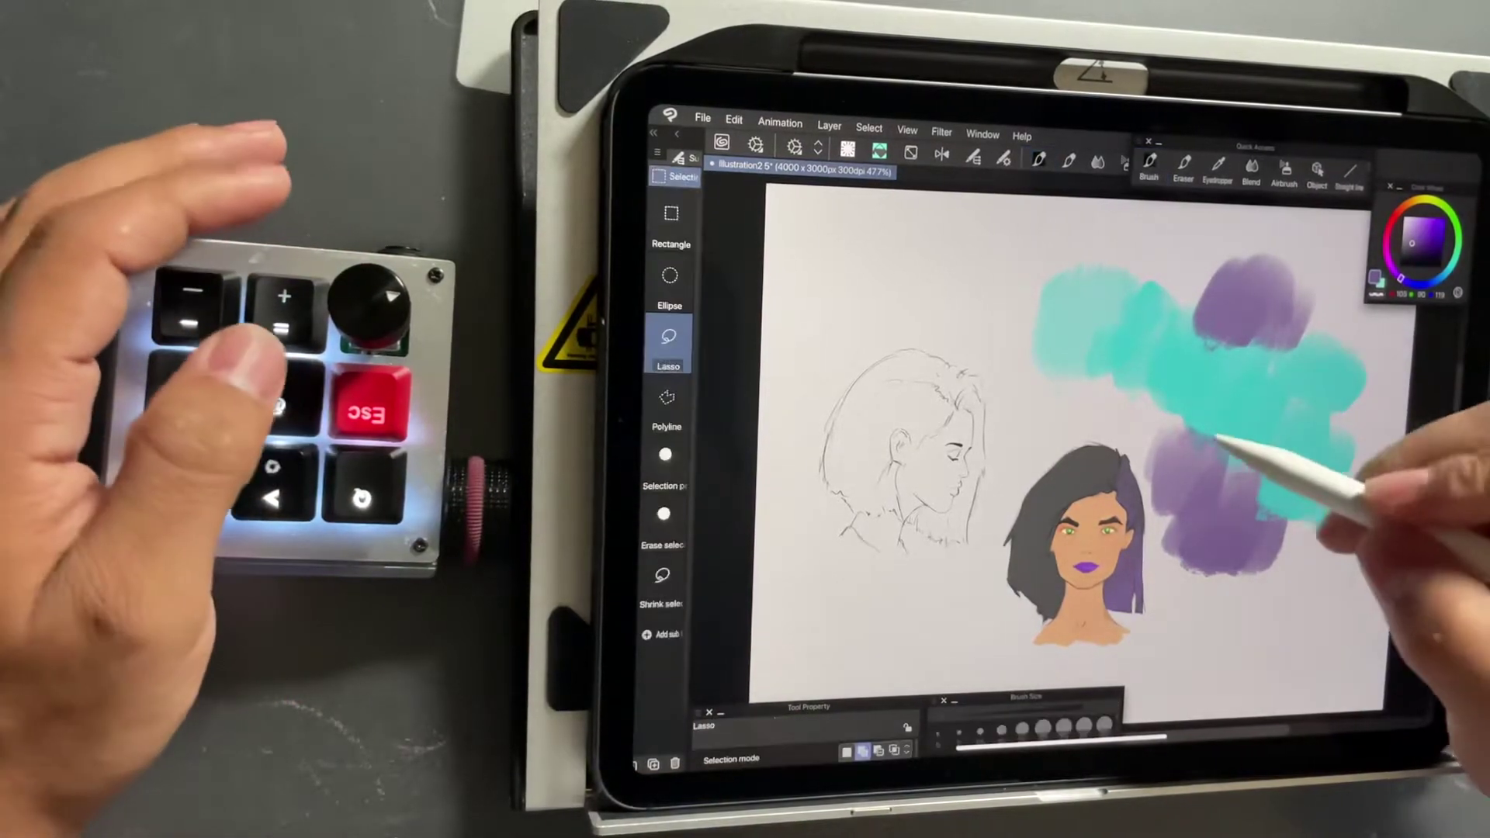
left_click_drag(1231, 449, 1180, 498)
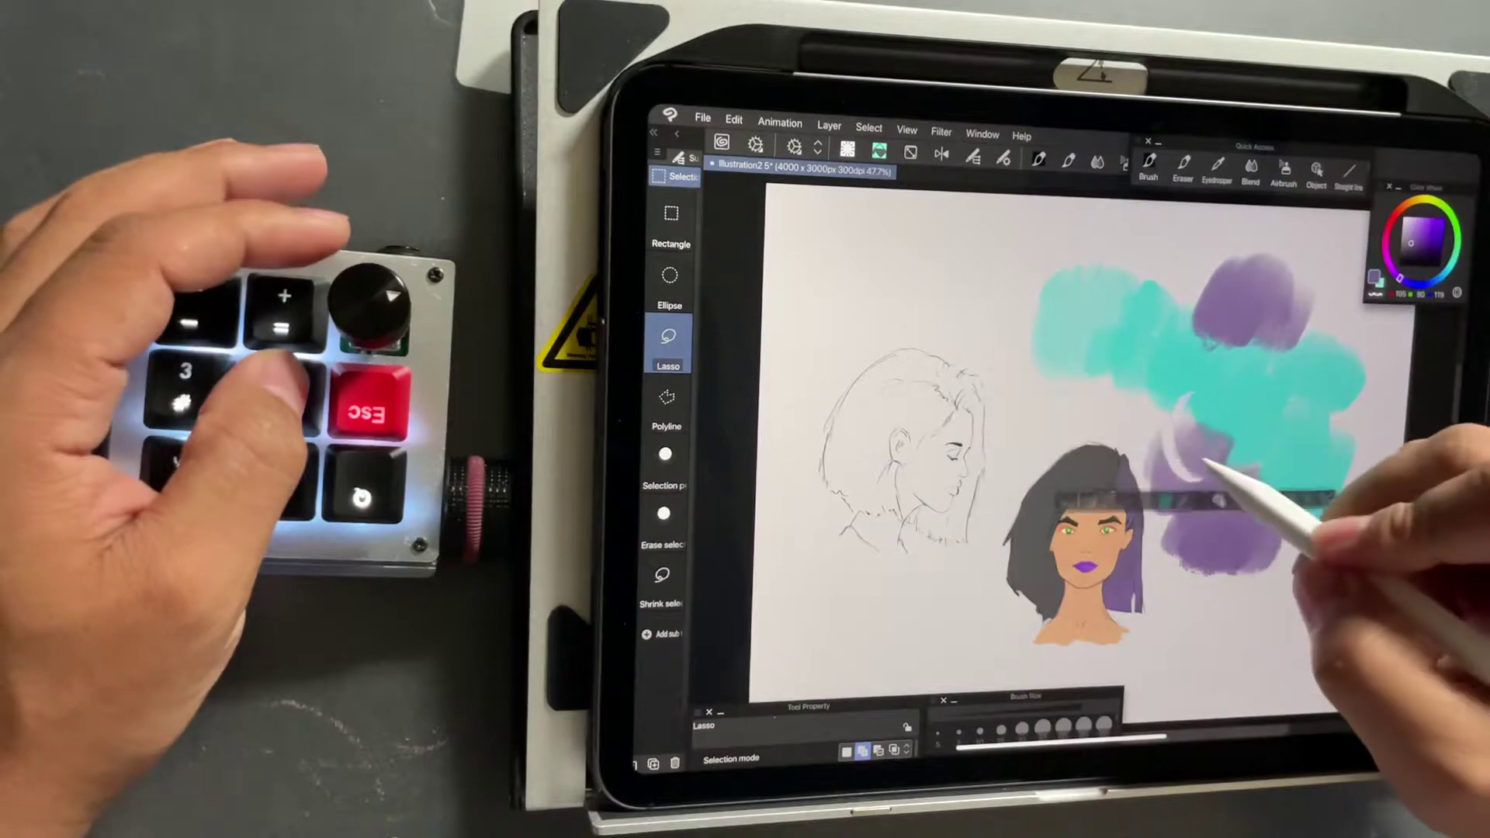
left_click_drag(1225, 425, 1200, 464)
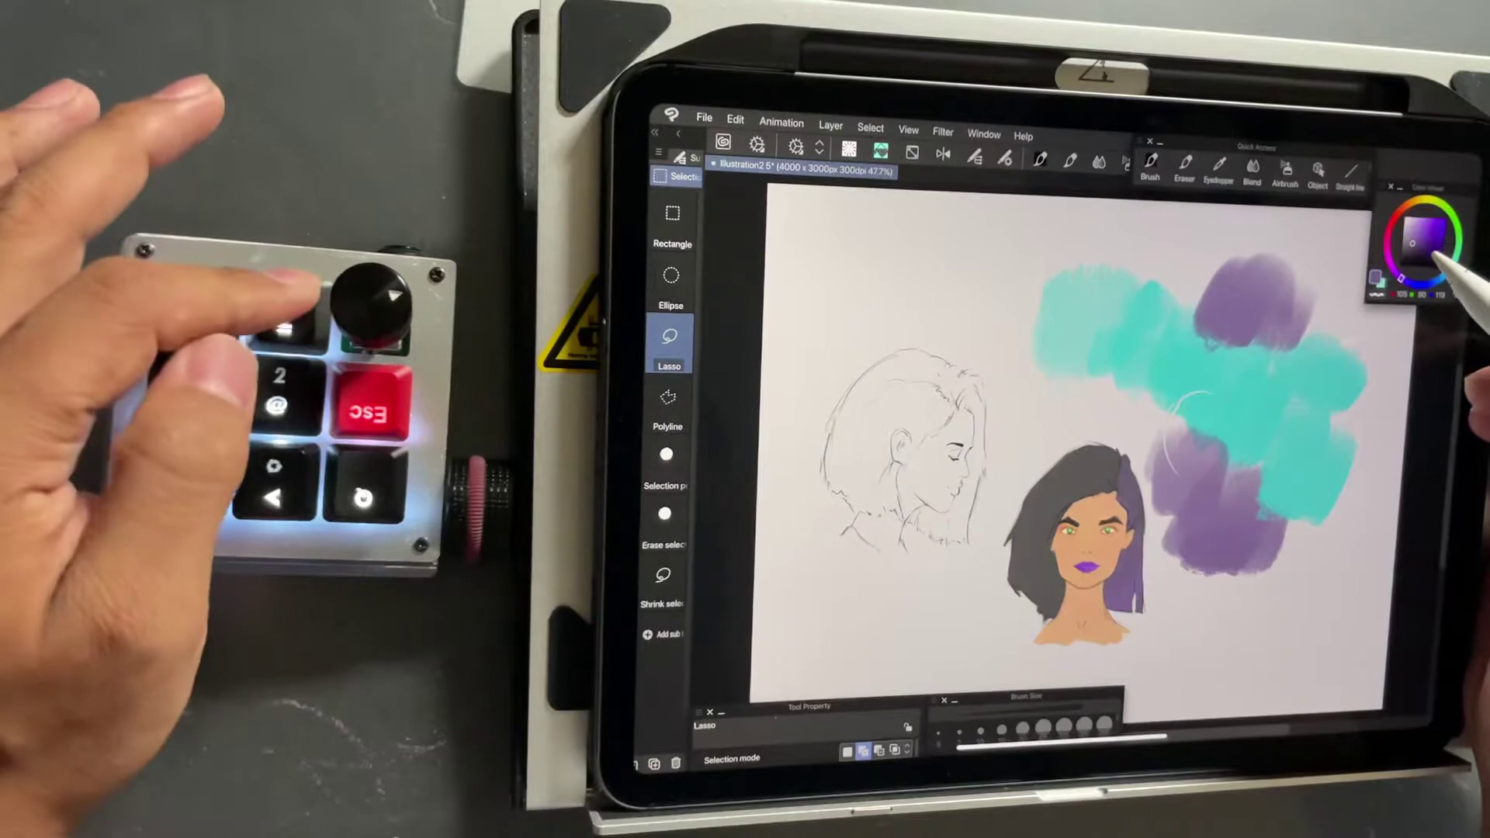
Step: Lasso-fill several small round translucent blobs across the teal patch
key("u")
left_click_drag(1011, 280, 1004, 282)
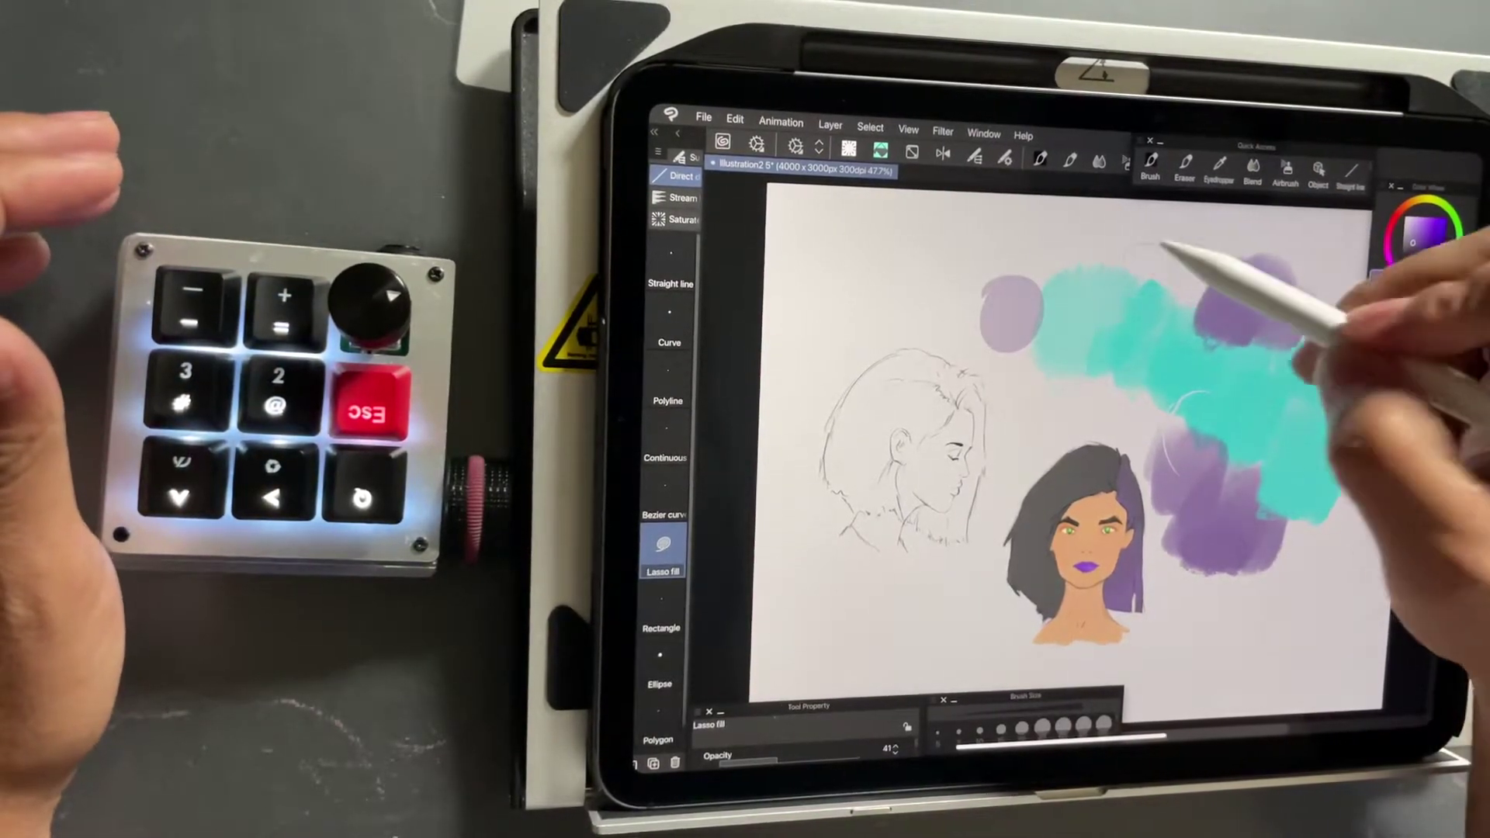
left_click_drag(1169, 254, 1146, 317)
left_click_drag(1065, 377, 1054, 385)
left_click_drag(1105, 327, 1091, 331)
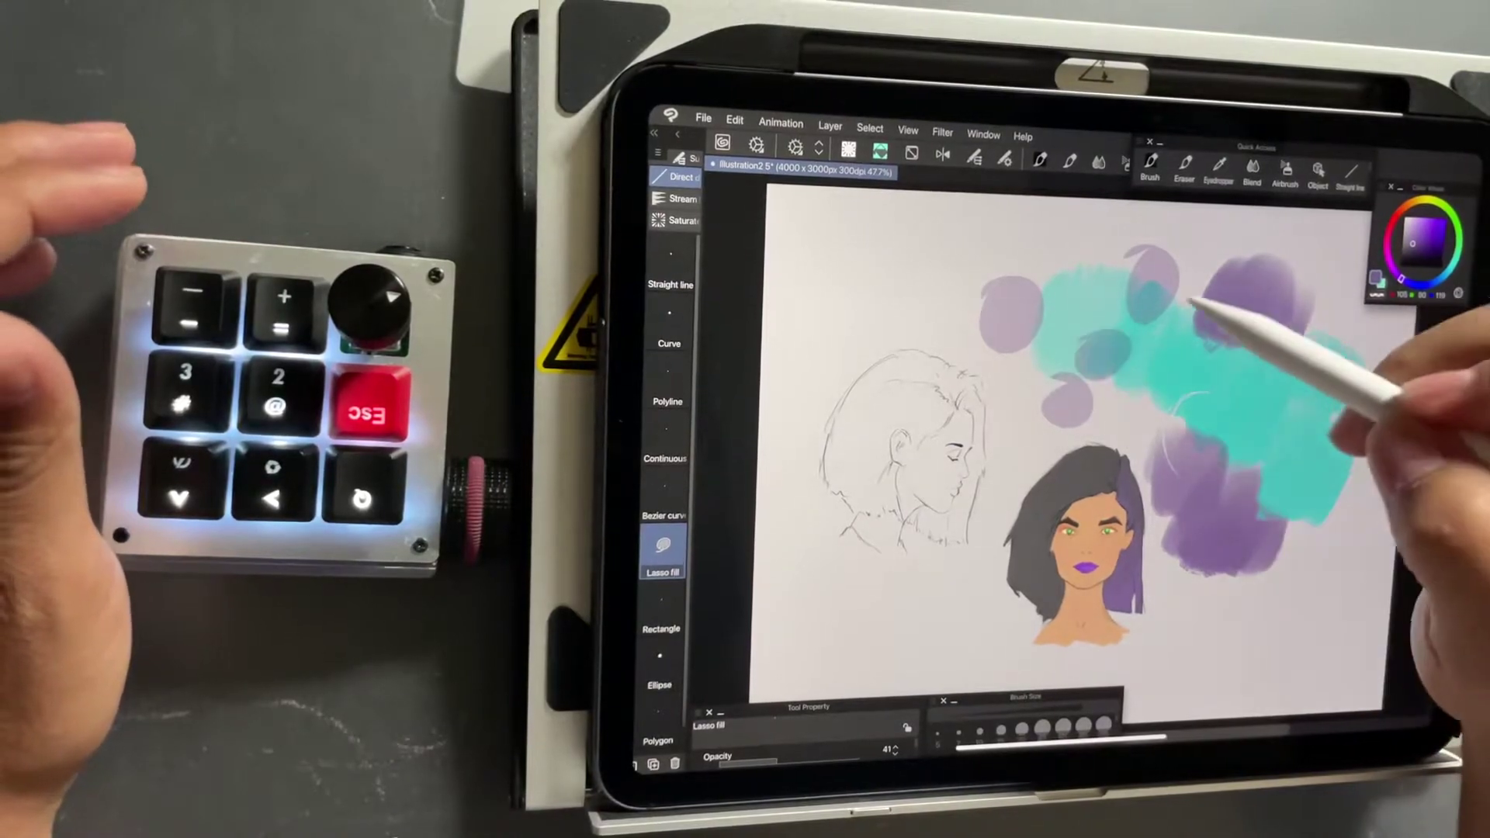
left_click_drag(984, 298, 1054, 337)
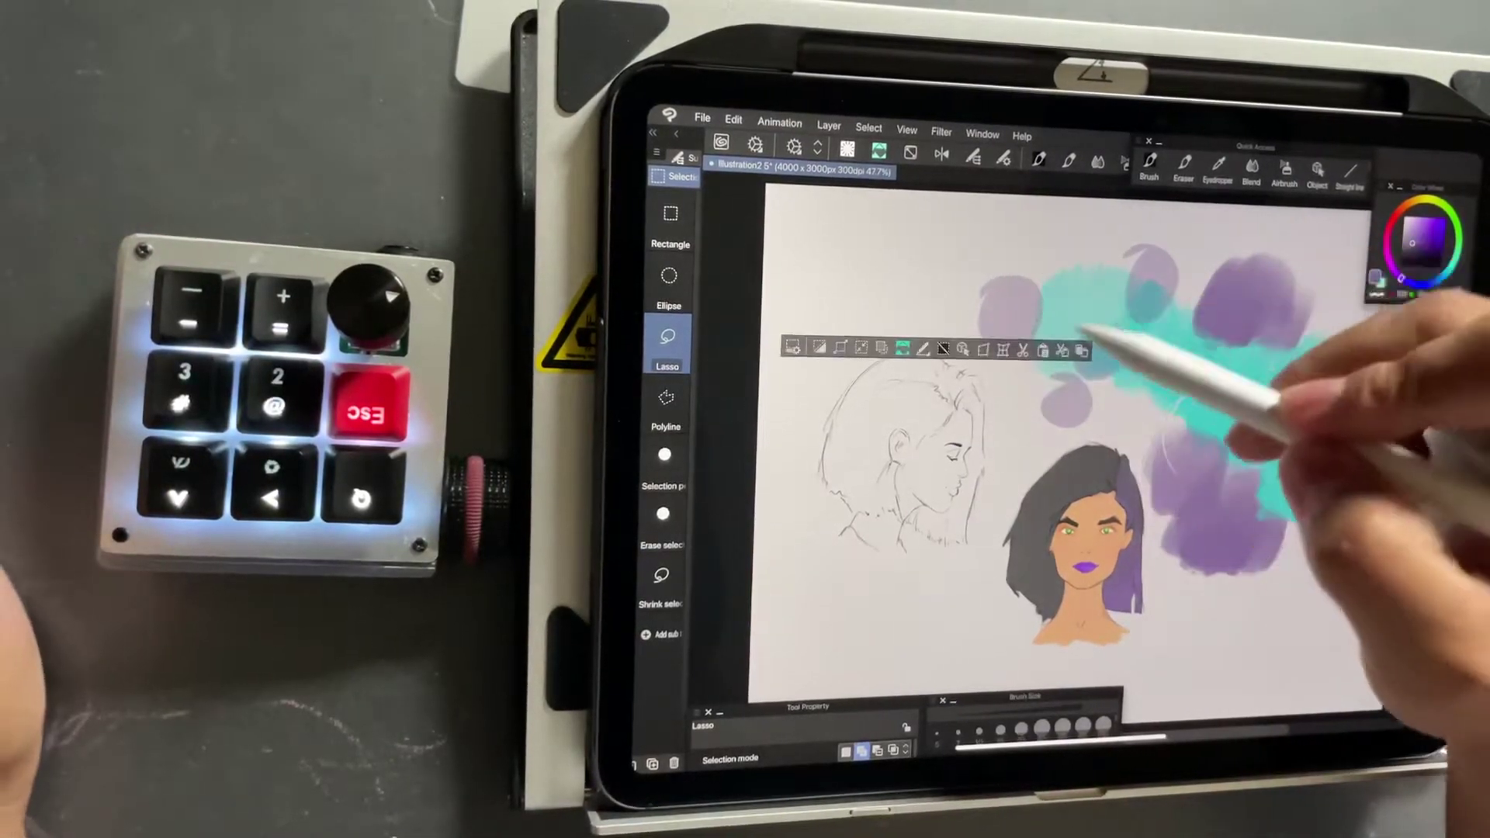
key("u")
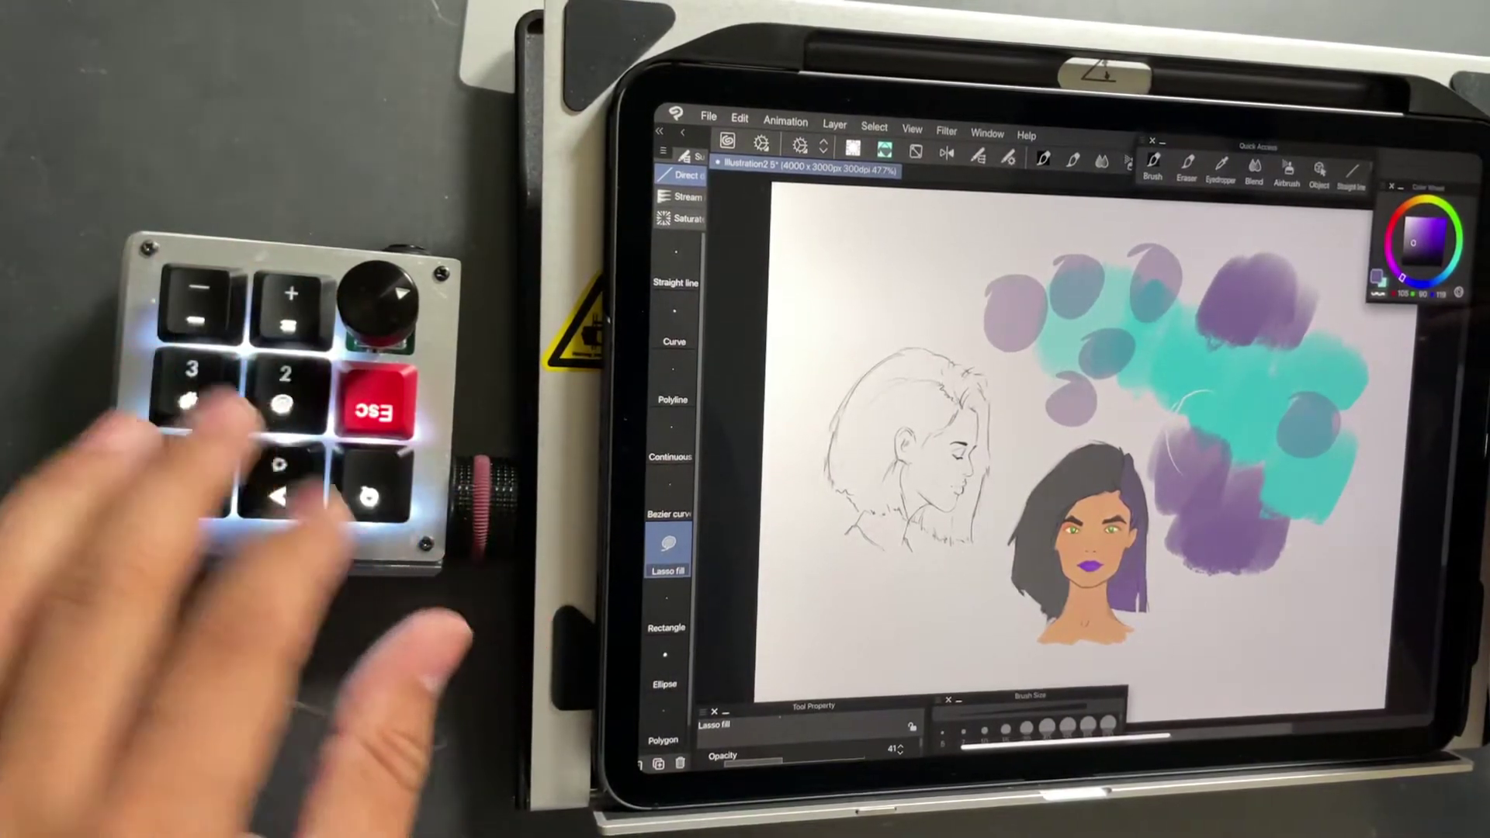
Step: Erase the upper-left blobs, then add a new empty raster layer in the Layer palette
key("e")
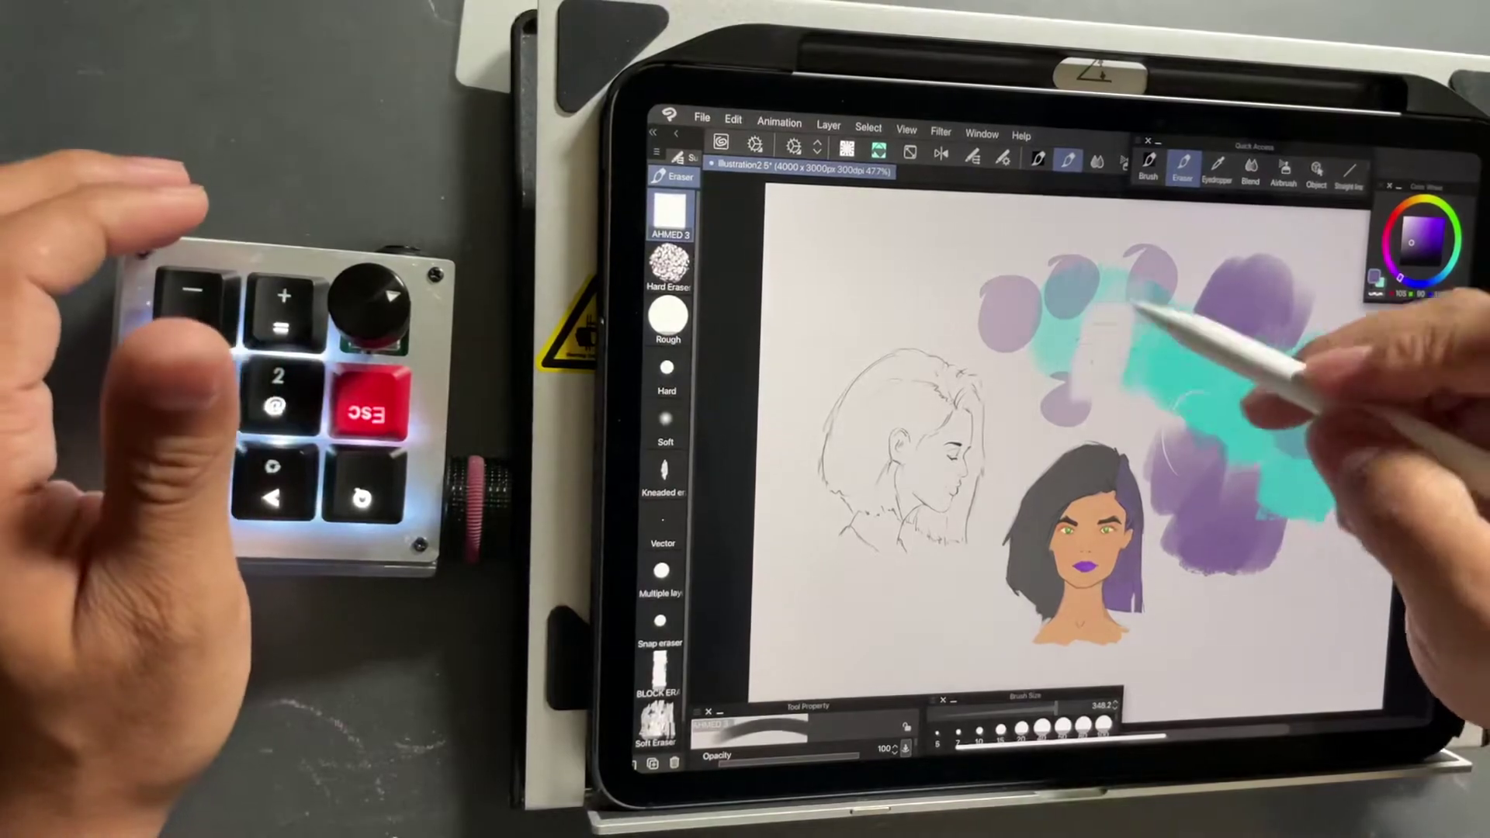
mouse_move(1130, 316)
left_mouse_down()
mouse_move(1098, 385)
mouse_move(1057, 267)
left_mouse_up()
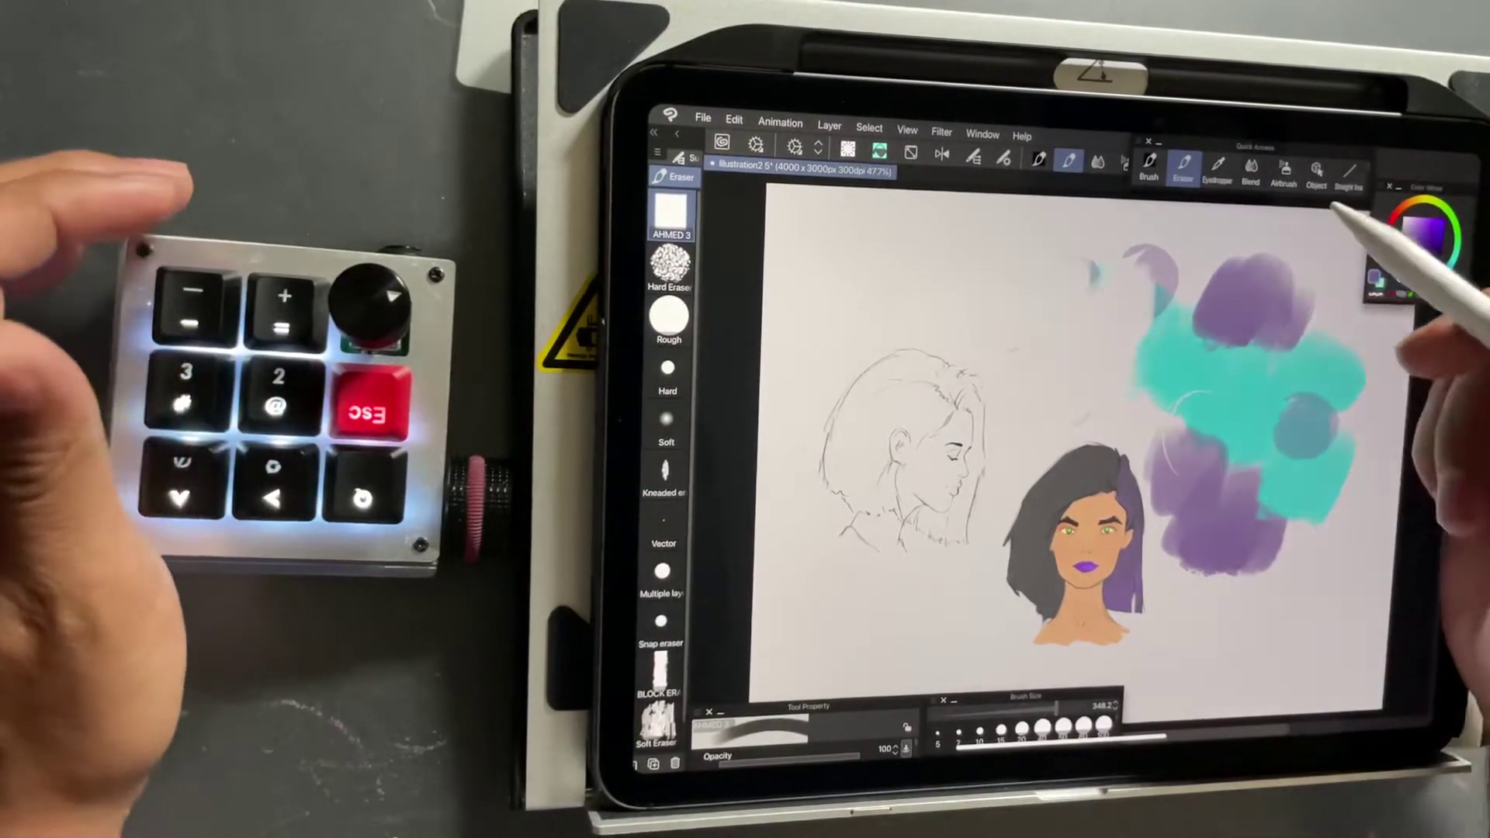
key("F7")
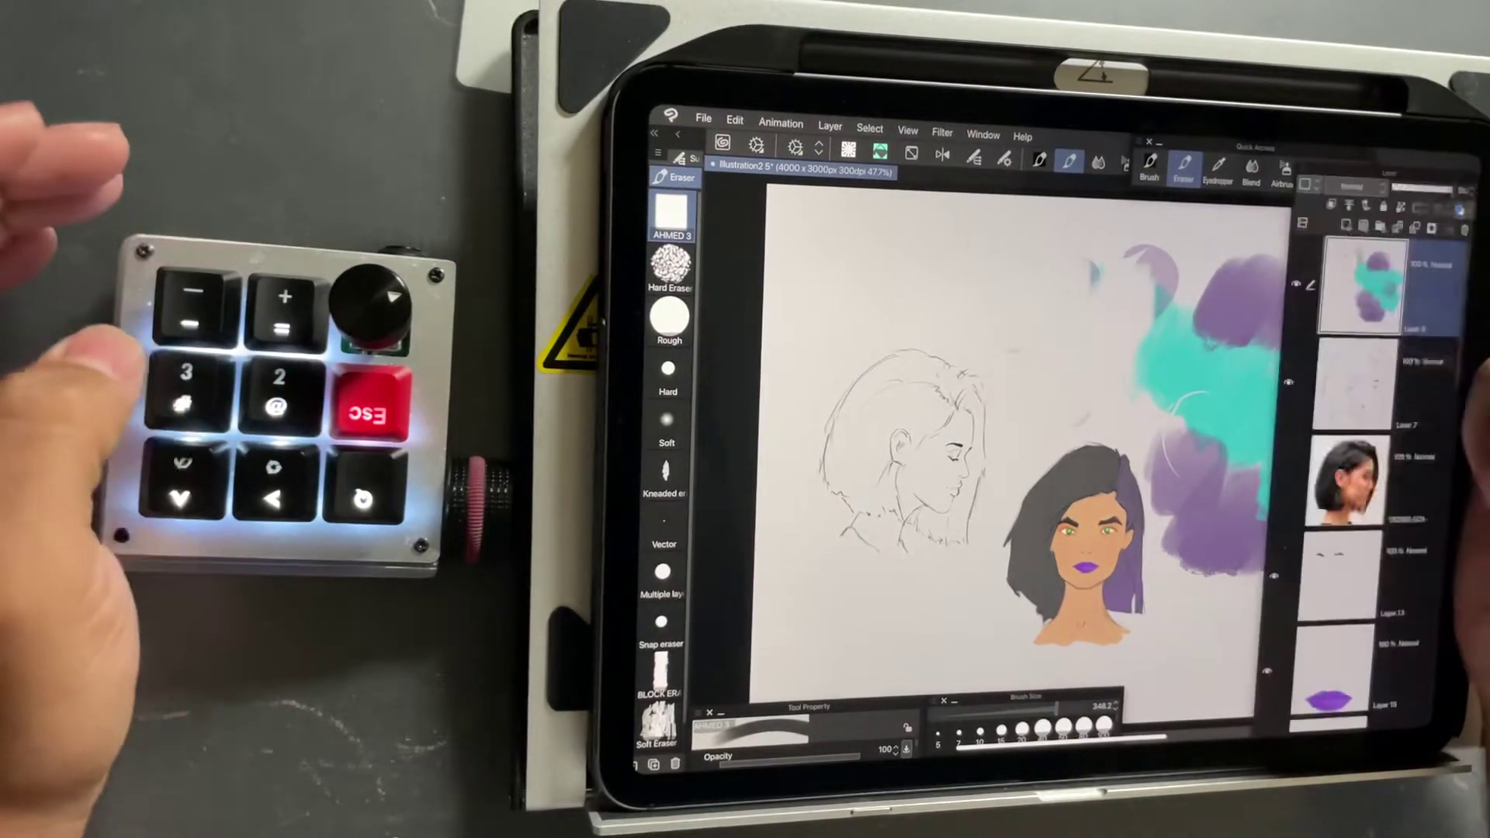
key("F7")
key("F7")
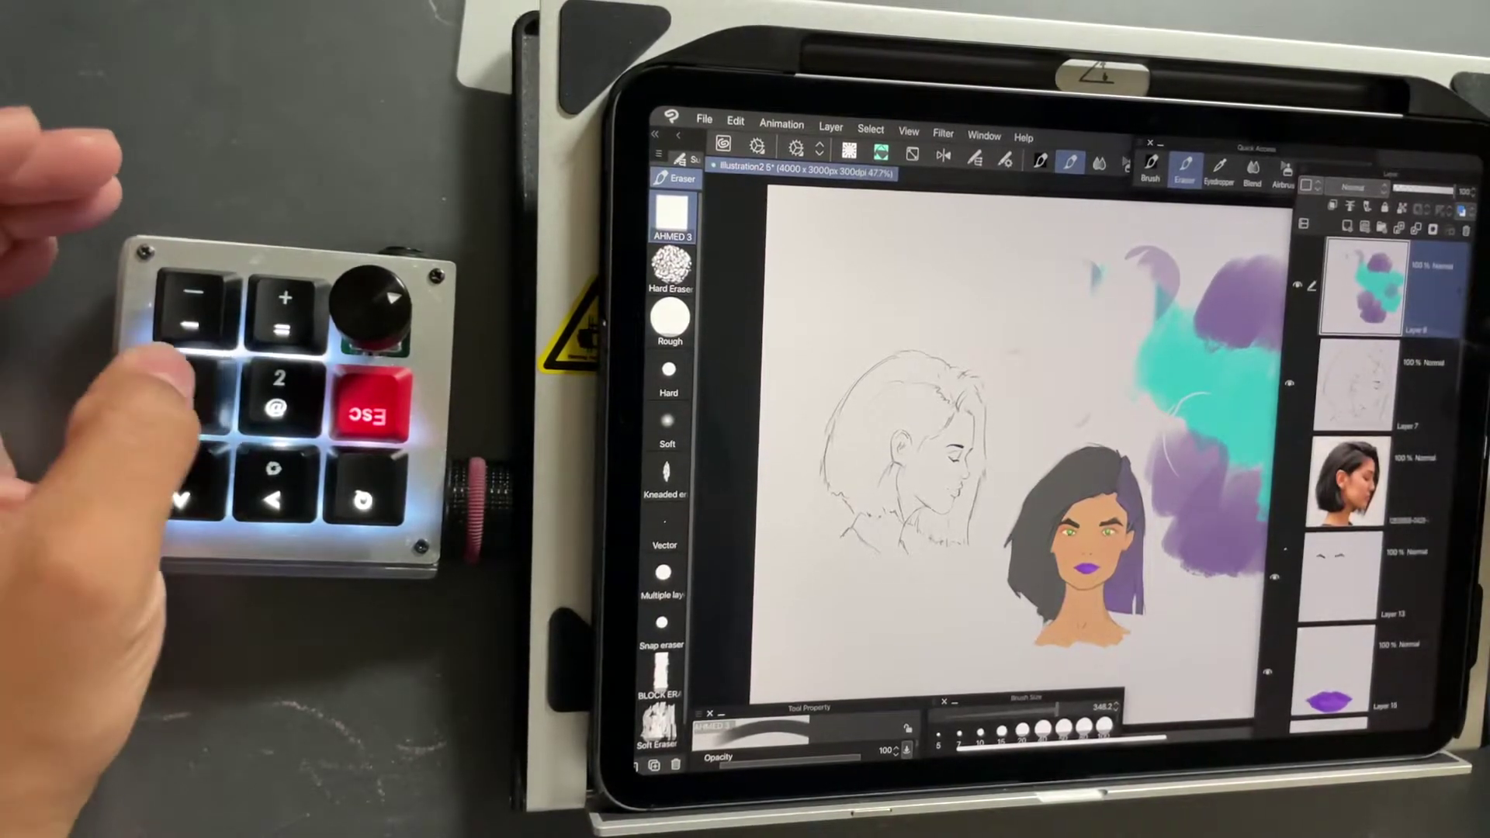
key("F7")
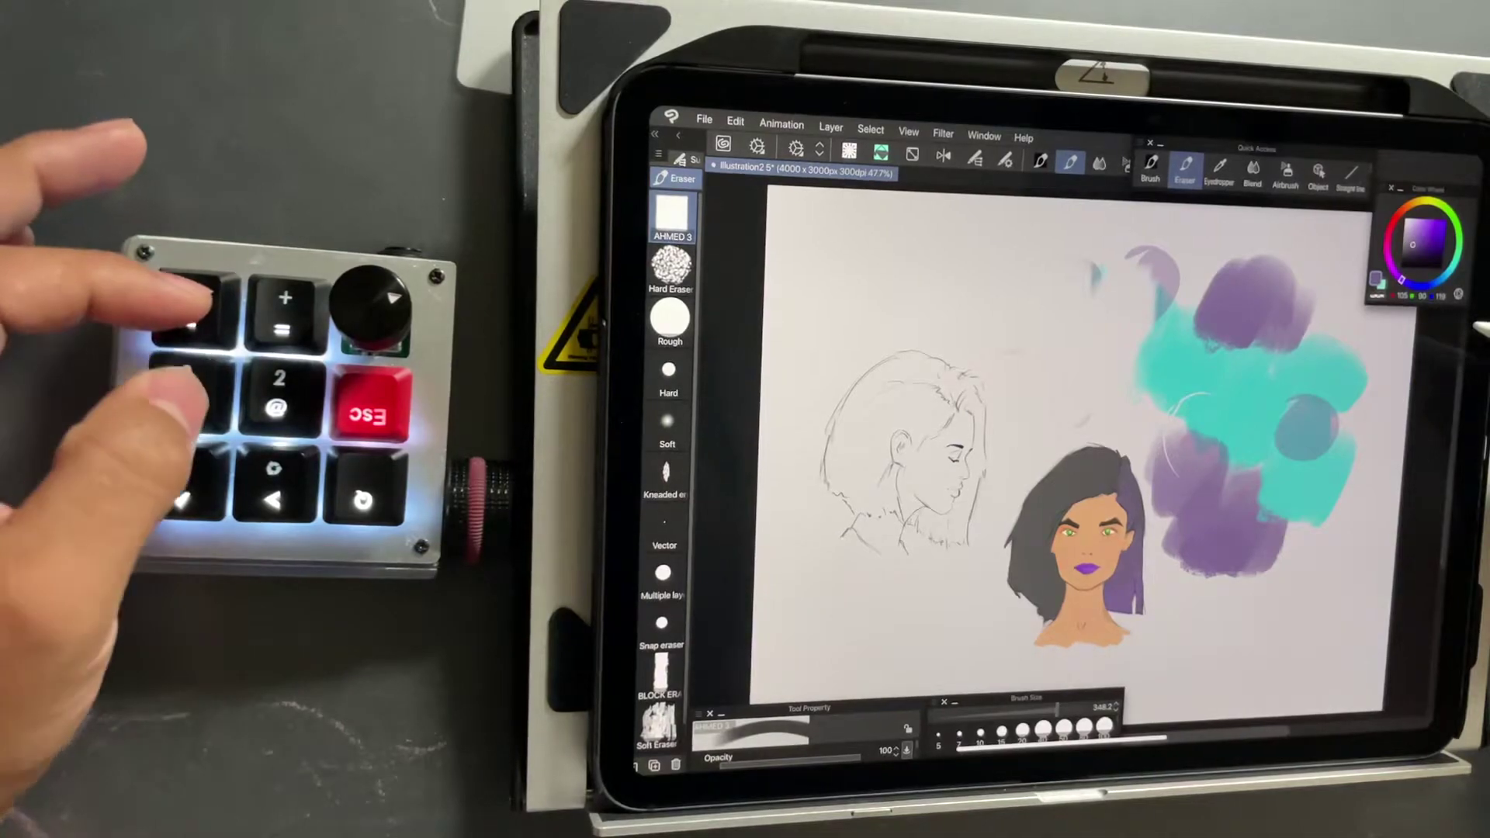
key("F7")
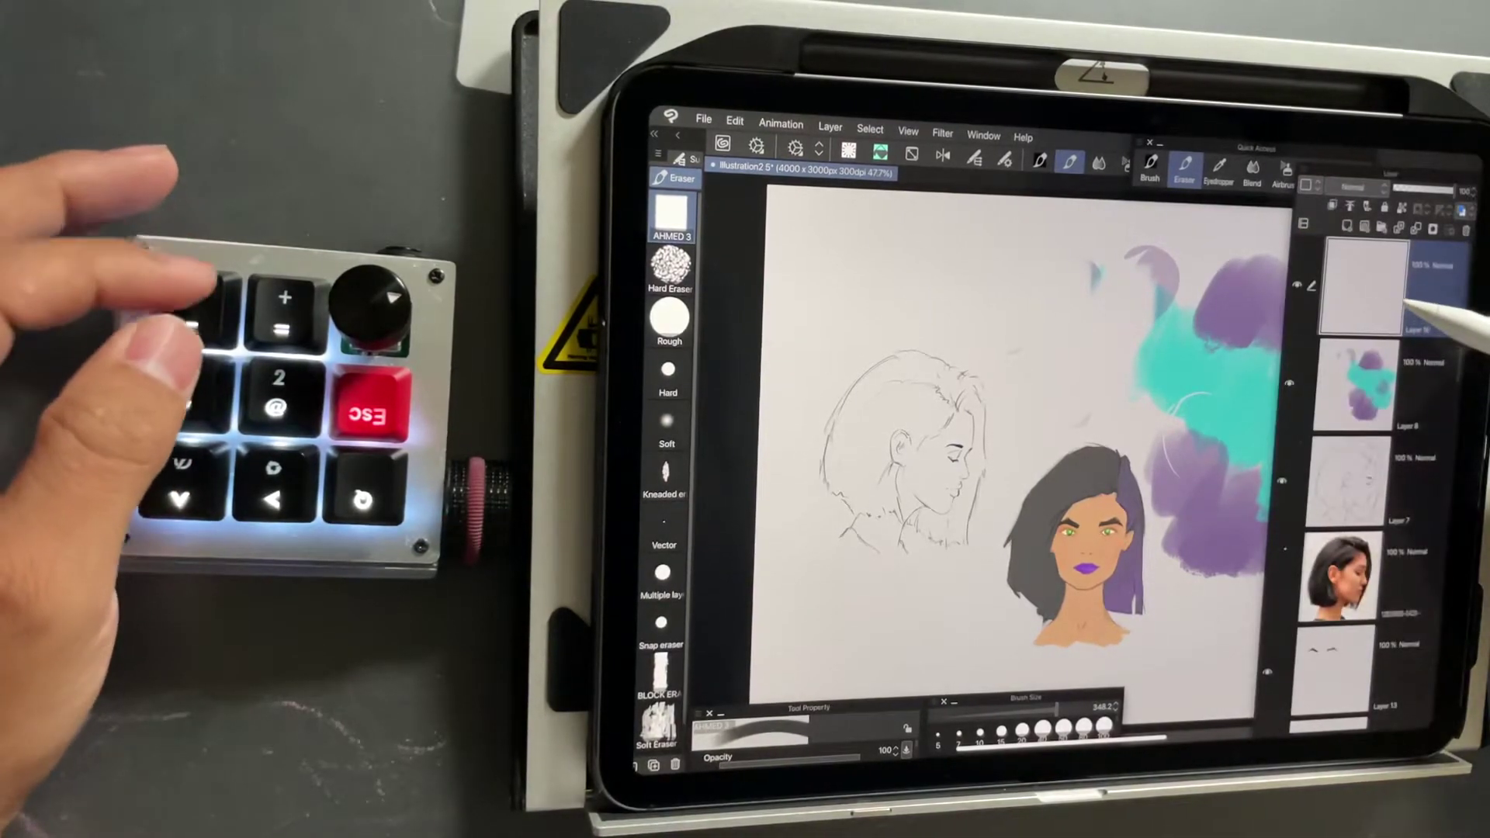
key("ctrl+shift+n")
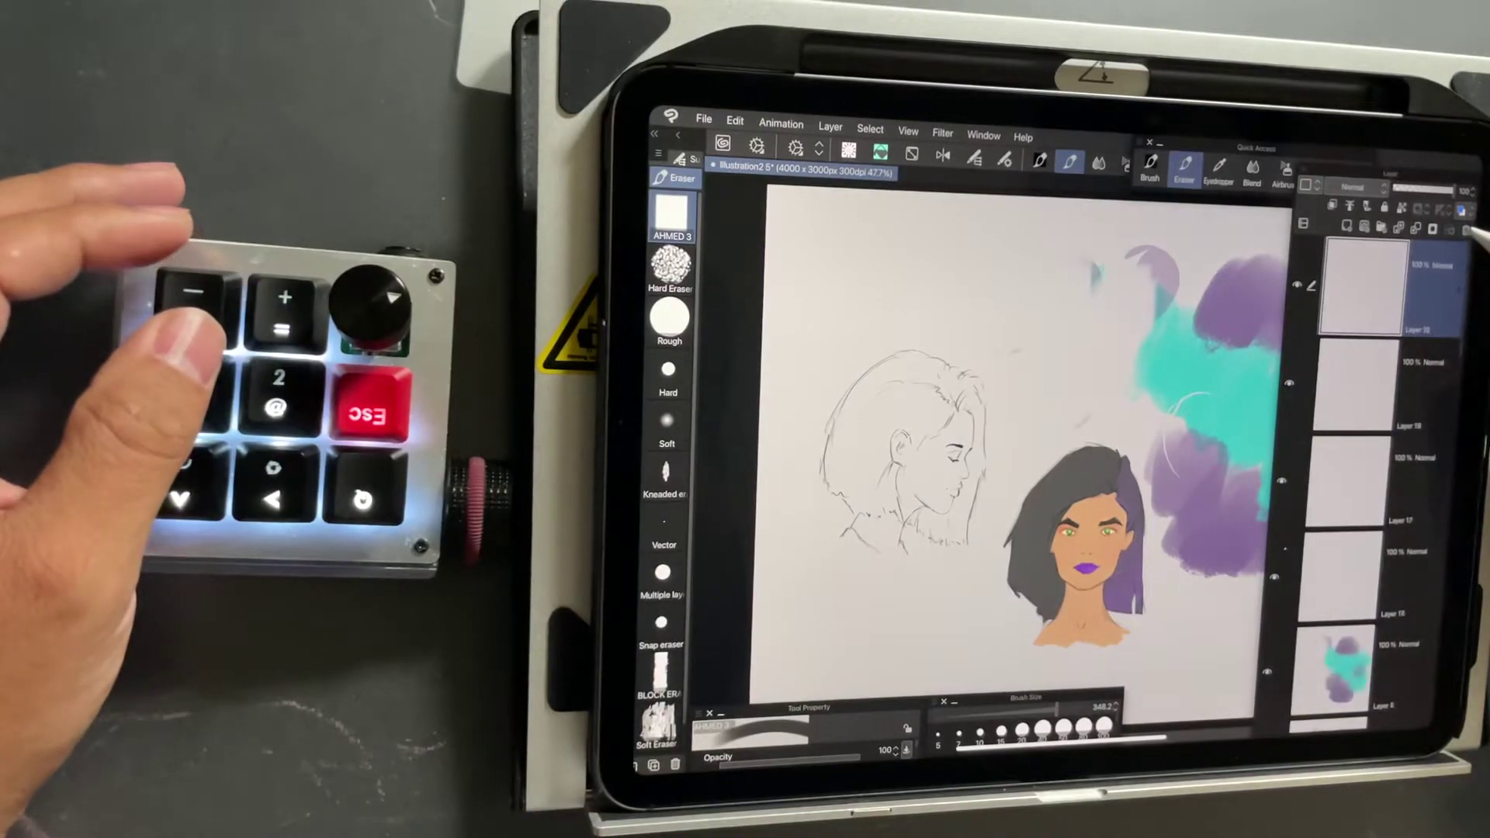
key("F7")
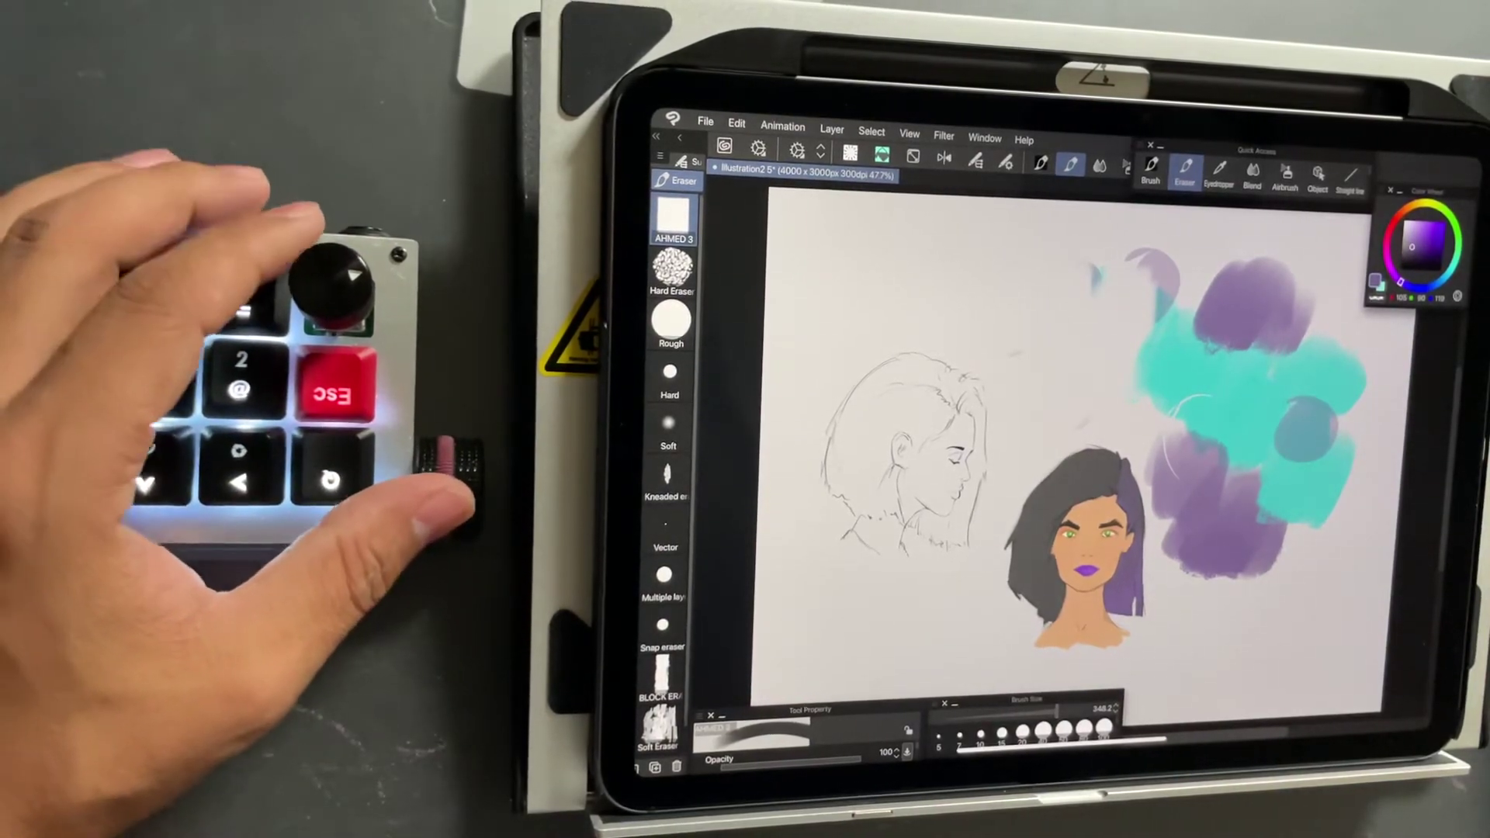
key("XF86MonBrightnessUp")
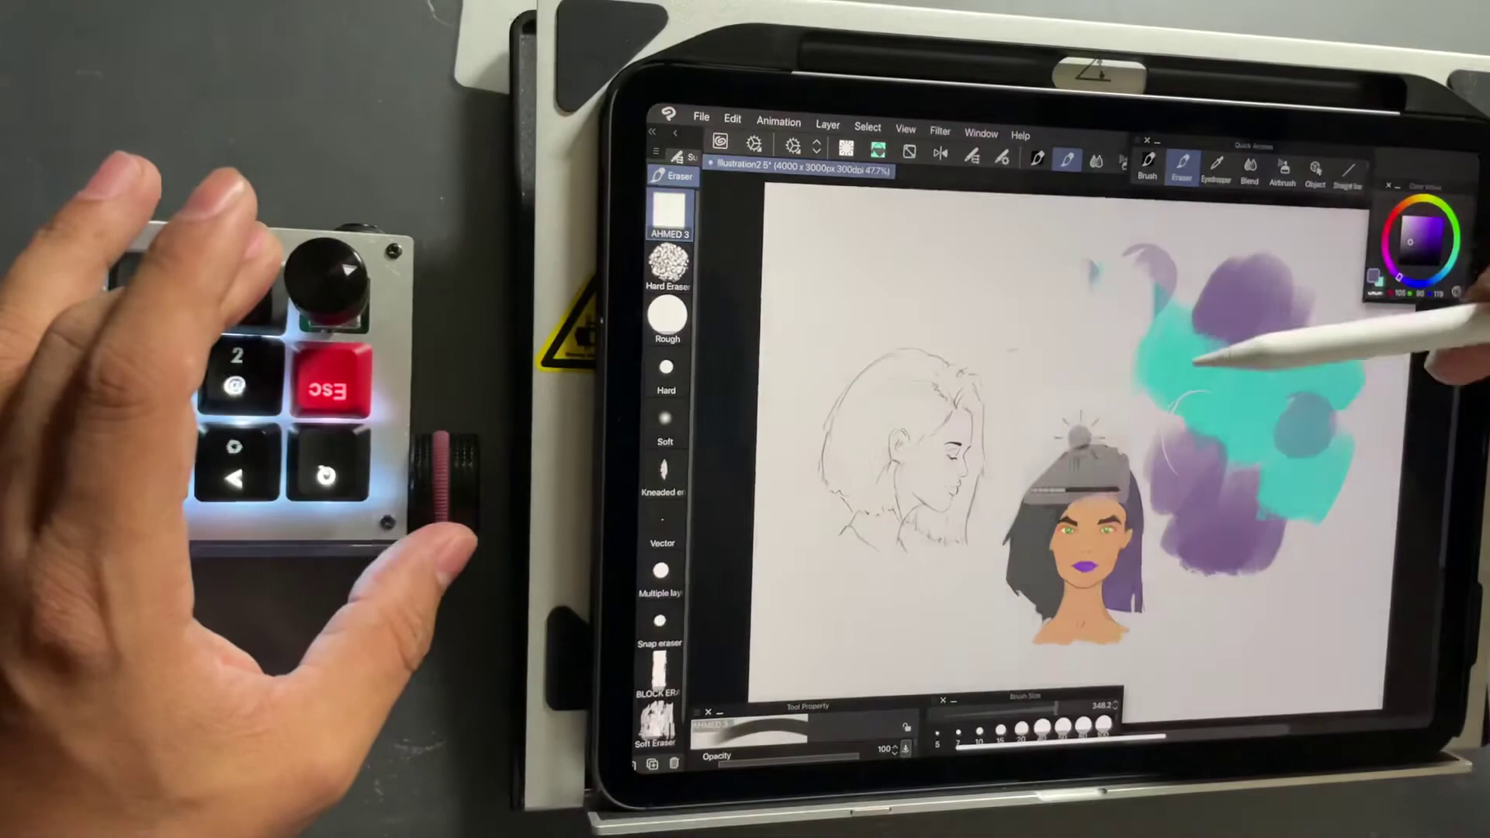
key("XF86MonBrightnessDown")
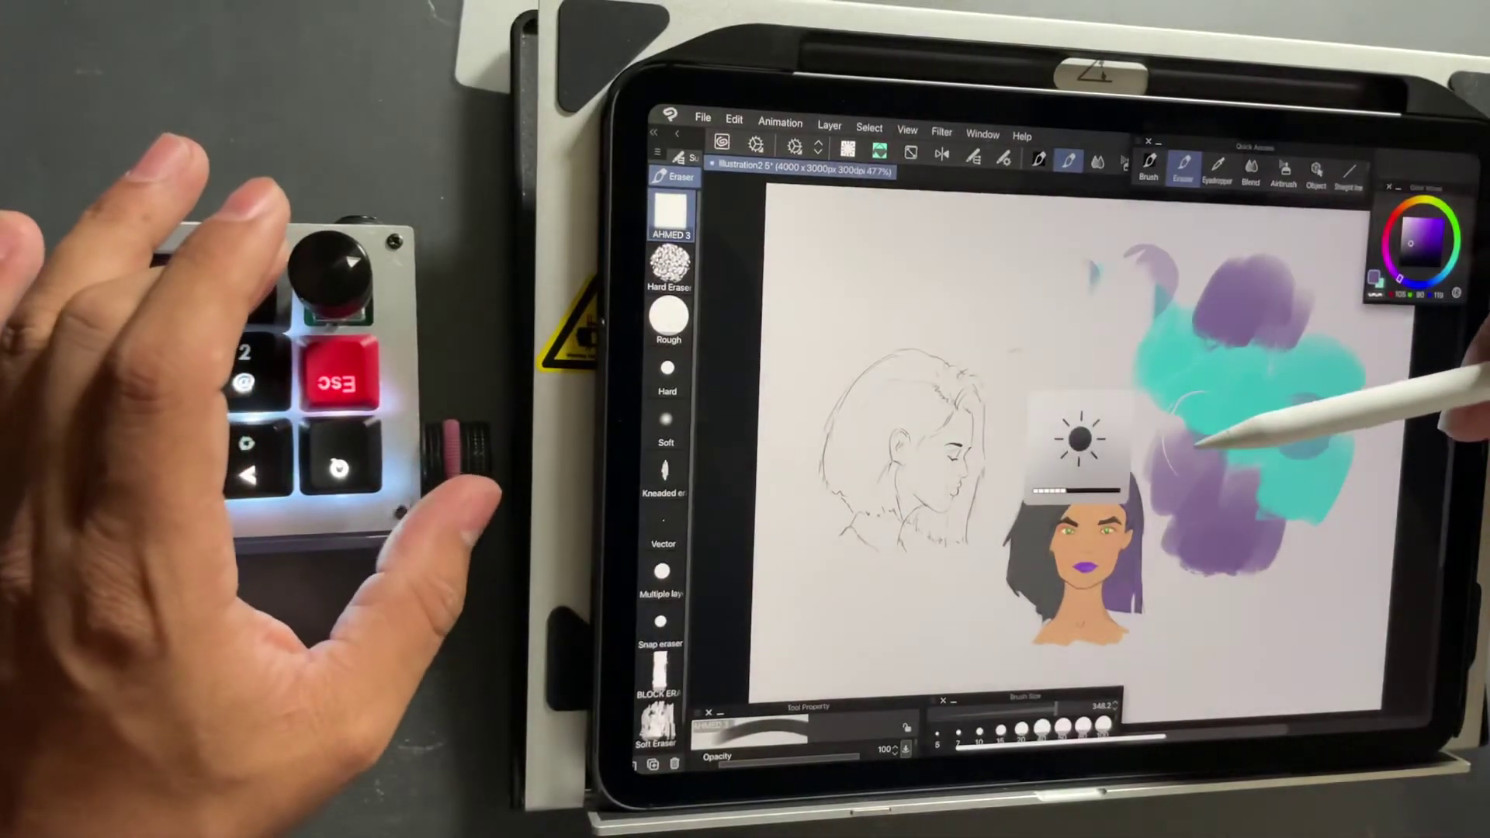
key("XF86MonBrightnessUp")
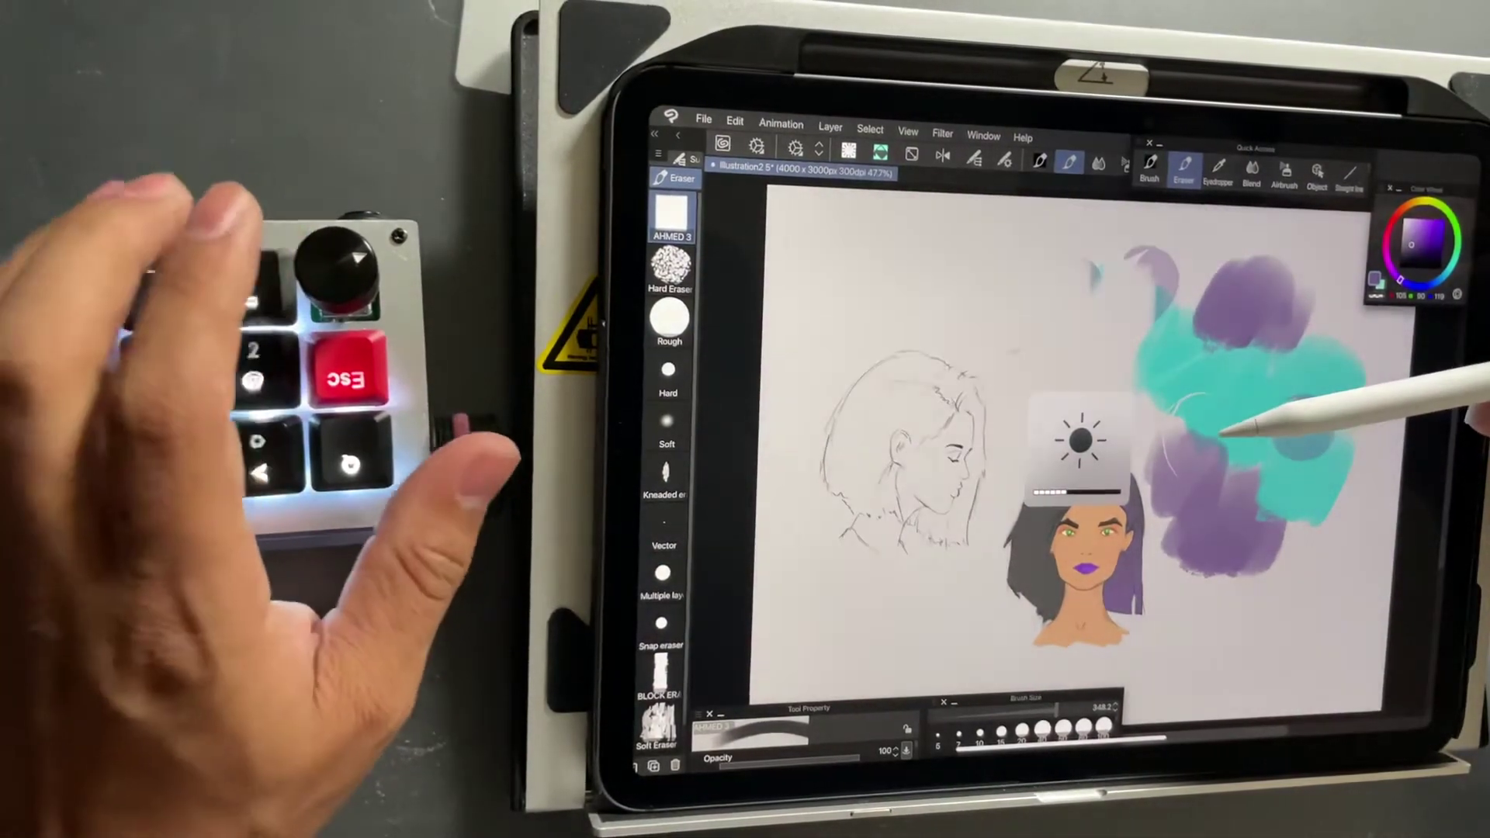
key("XF86AudioRaiseVolume")
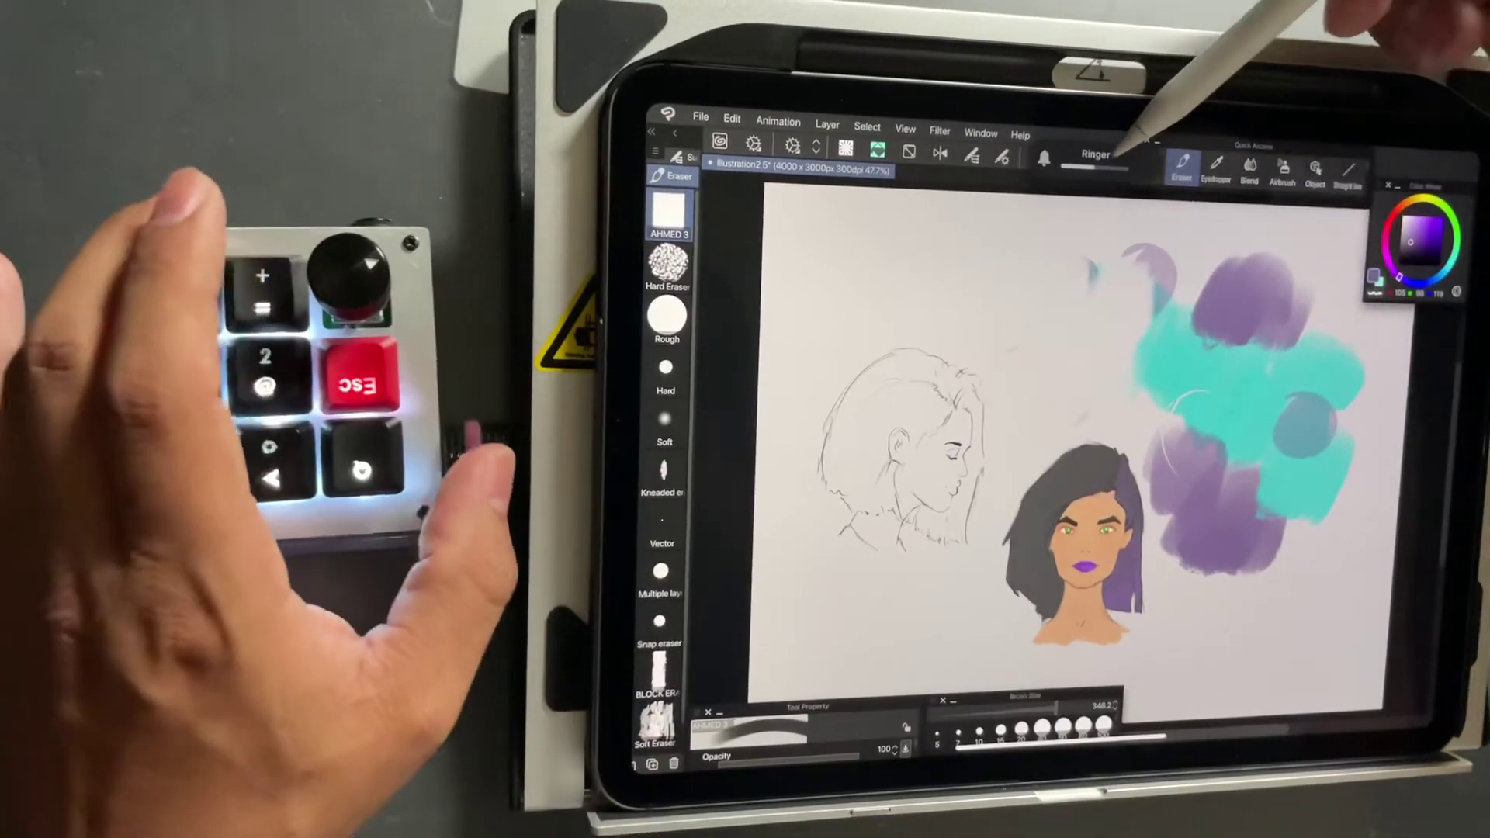
key("XF86AudioRaiseVolume")
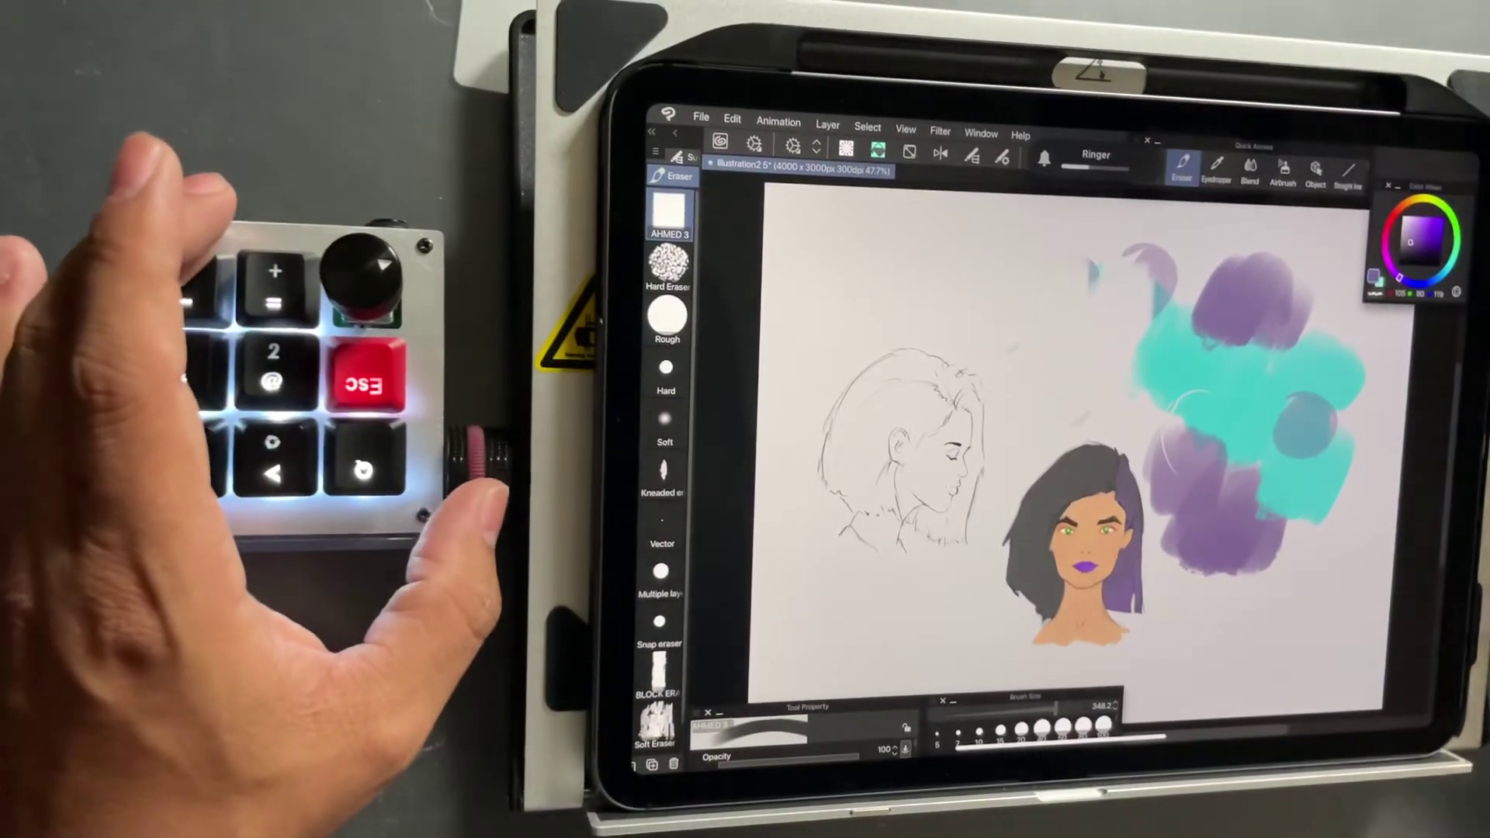